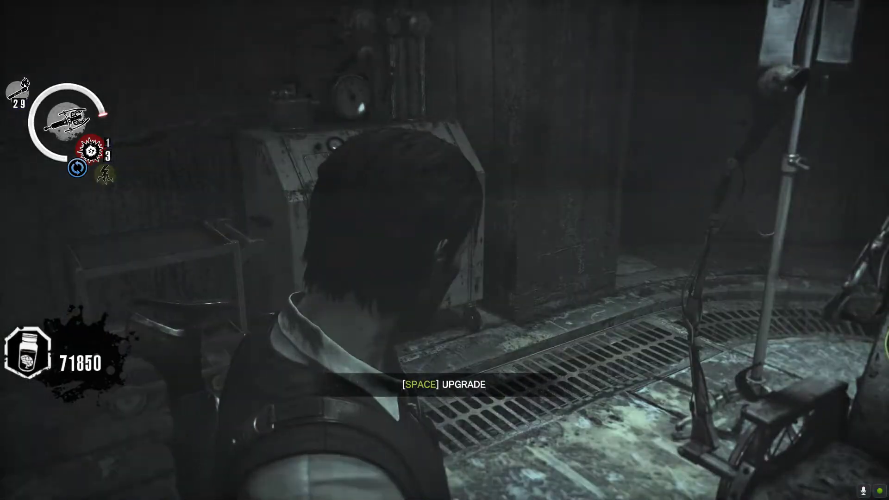
# - Walk through the bathroom back to the upgrade chair, then bring up the Windows security screen
pyautogui.press('w')
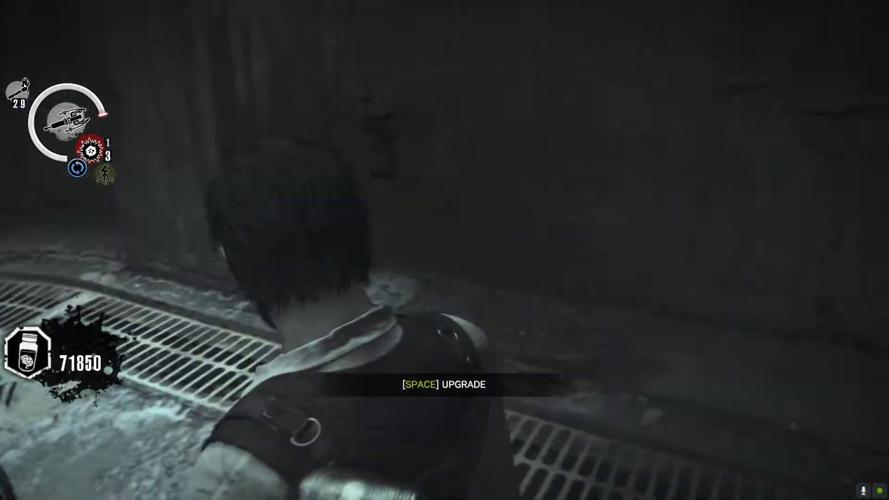
pyautogui.press('w')
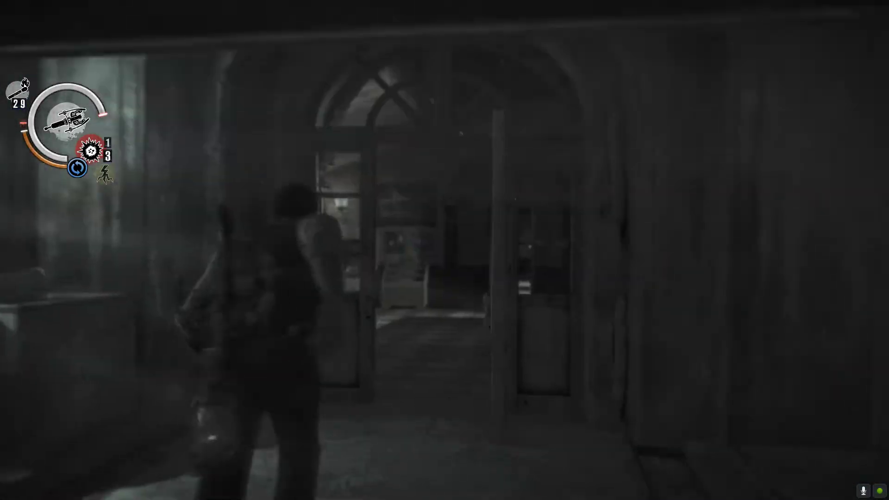
pyautogui.press('w')
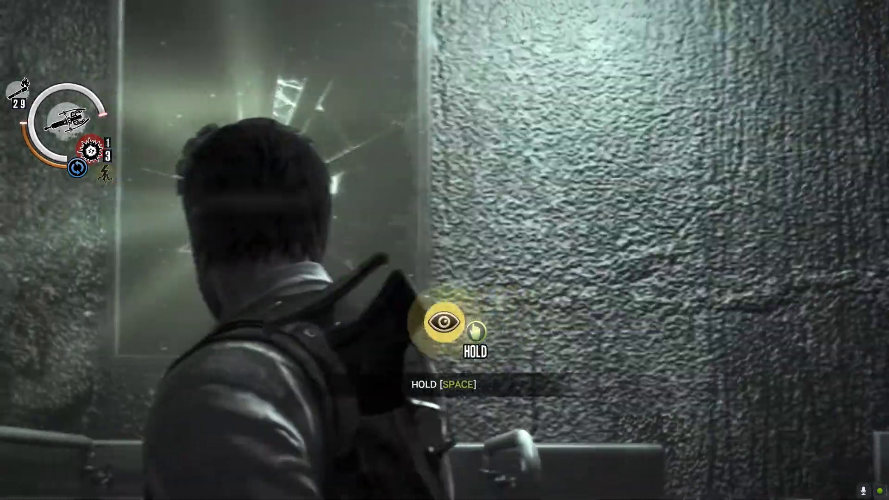
pyautogui.press('w')
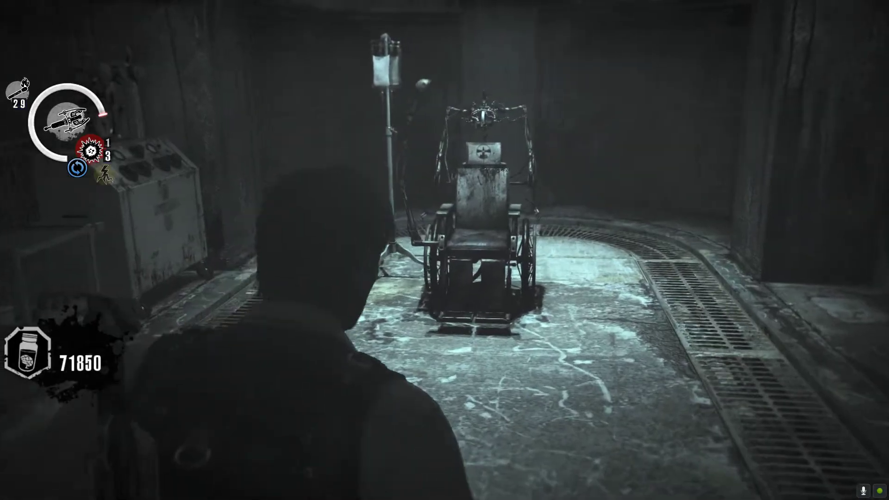
pyautogui.press('w')
pyautogui.press('w')
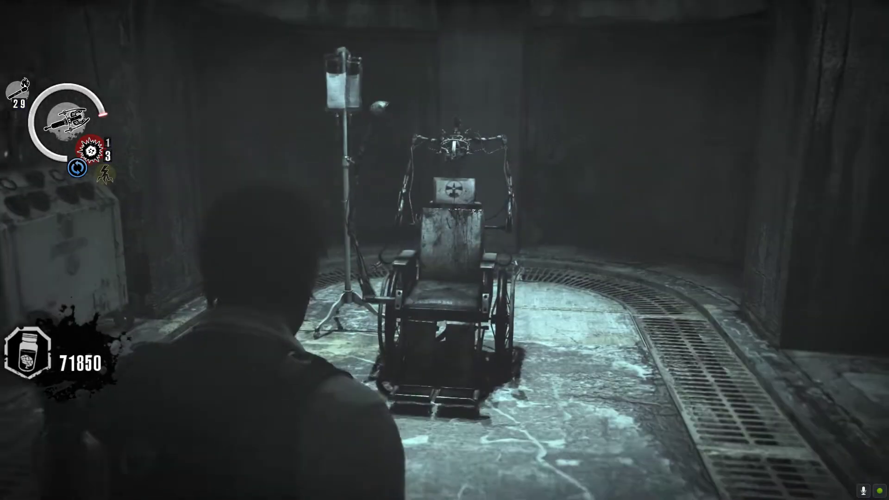
pyautogui.press('w')
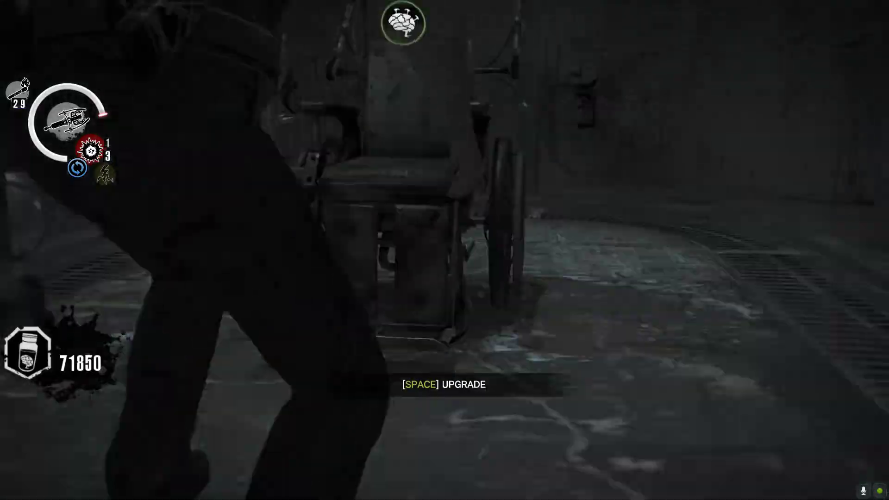
pyautogui.hotkey('ctrl', 'alt', 'Delete')
# - Open Task Manager and visit the official Cheat Engine site in Chrome
pyautogui.click(432, 259)
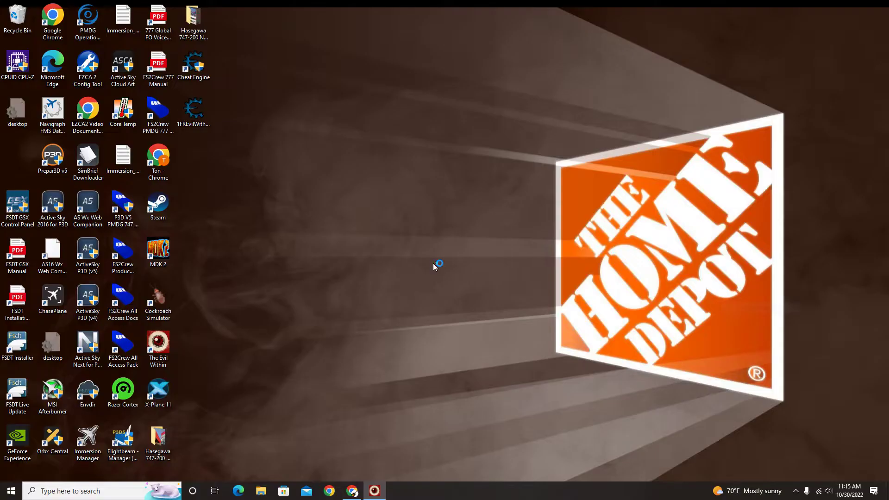
pyautogui.click(353, 491)
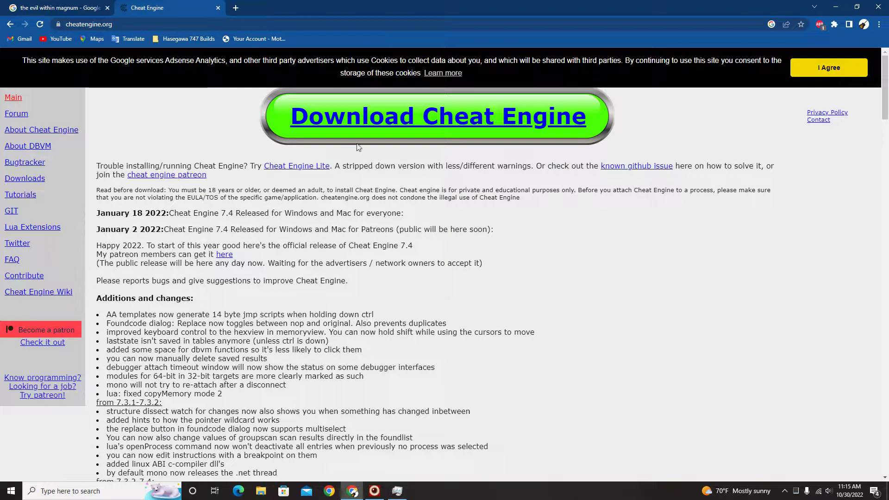
pyautogui.click(392, 137)
pyautogui.click(10, 24)
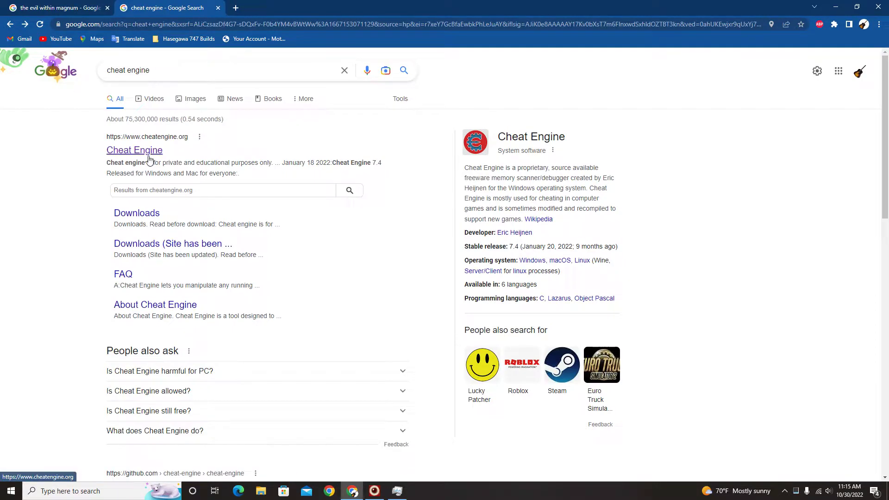
pyautogui.click(148, 153)
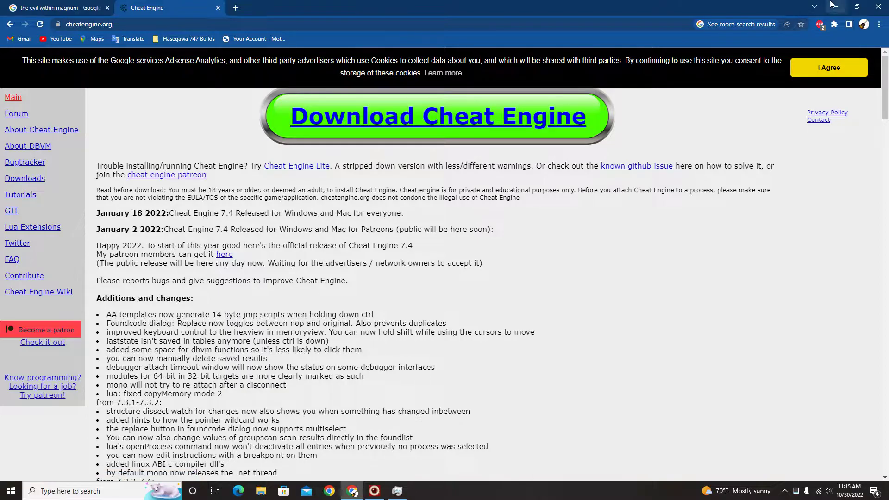
# - Minimize Chrome and Task Manager, then launch Cheat Engine 7.4 from the desktop, allowing UAC
pyautogui.click(832, 5)
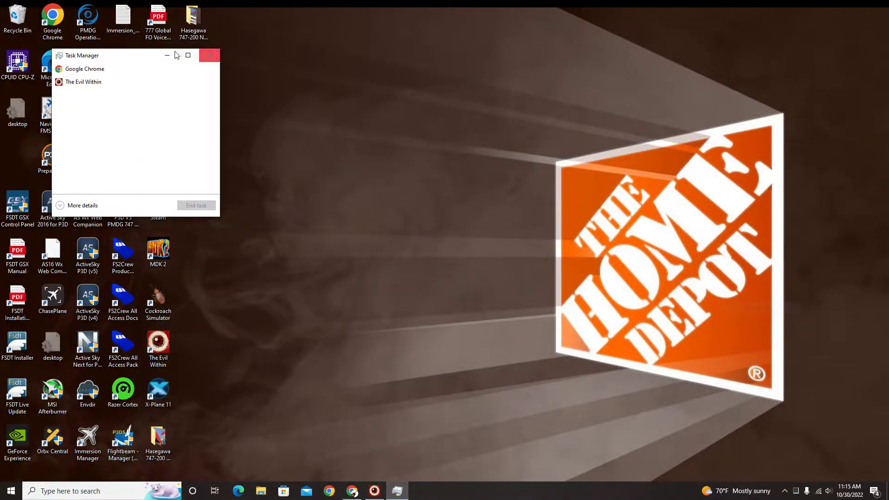
pyautogui.click(165, 59)
pyautogui.doubleClick(193, 66)
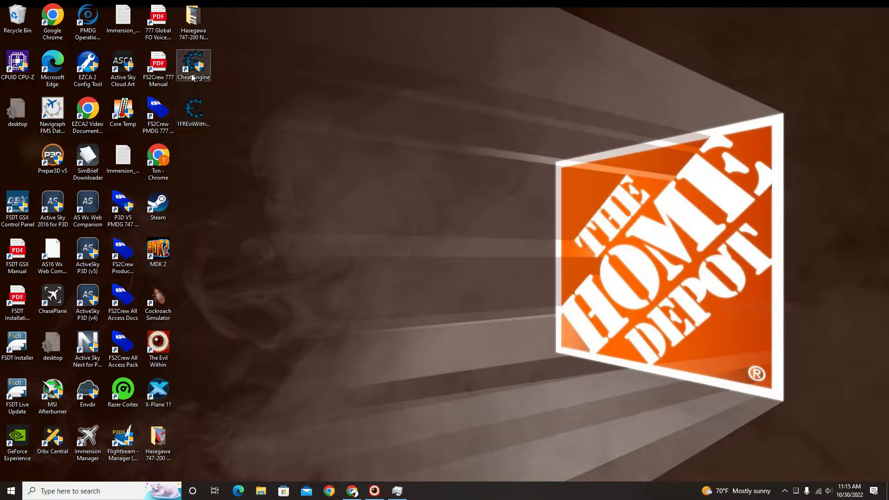
pyautogui.click(397, 310)
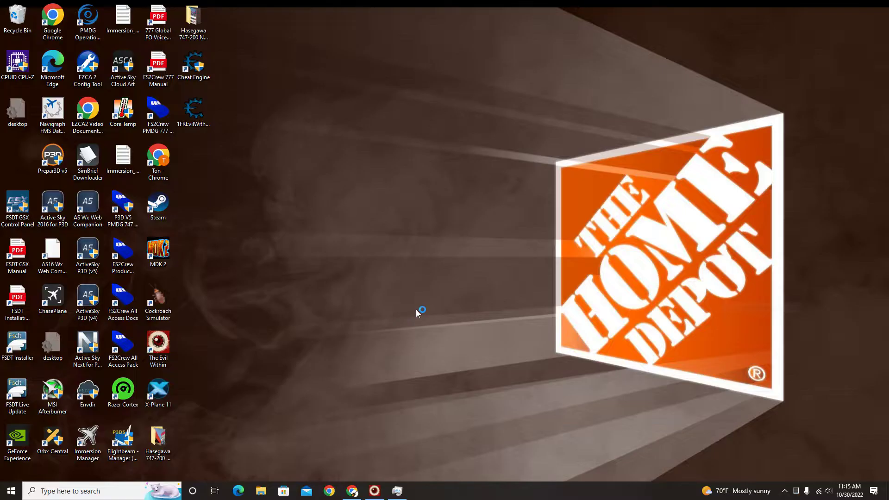
pyautogui.moveTo(577, 98); pyautogui.dragTo(273, 116)
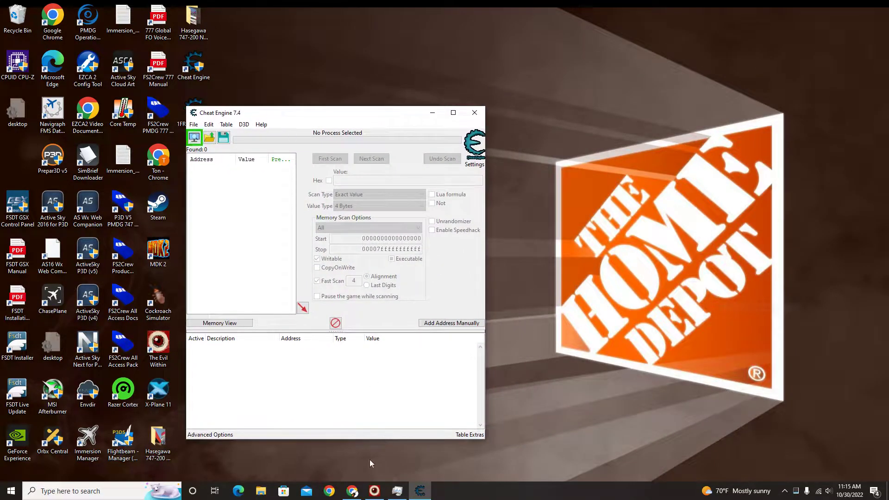
# - Switch back to The Evil Within and leave the PAUSE menu at the upgrade chair
pyautogui.click(374, 490)
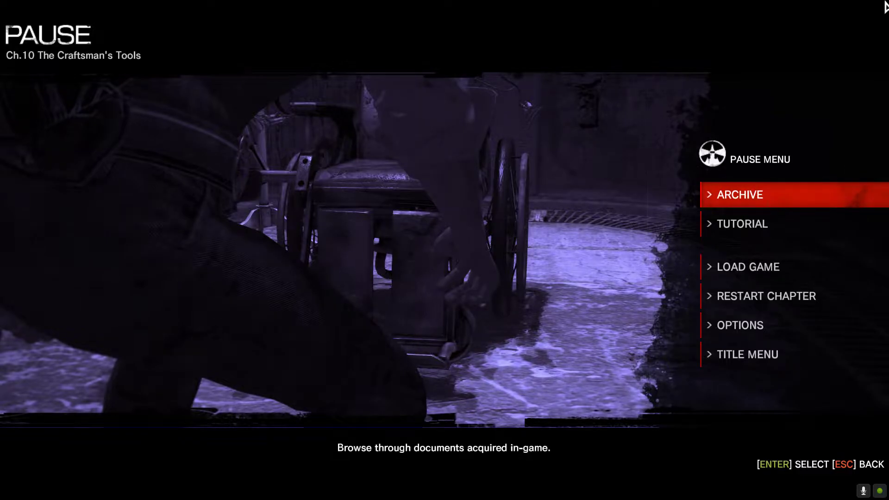
pyautogui.press('Escape')
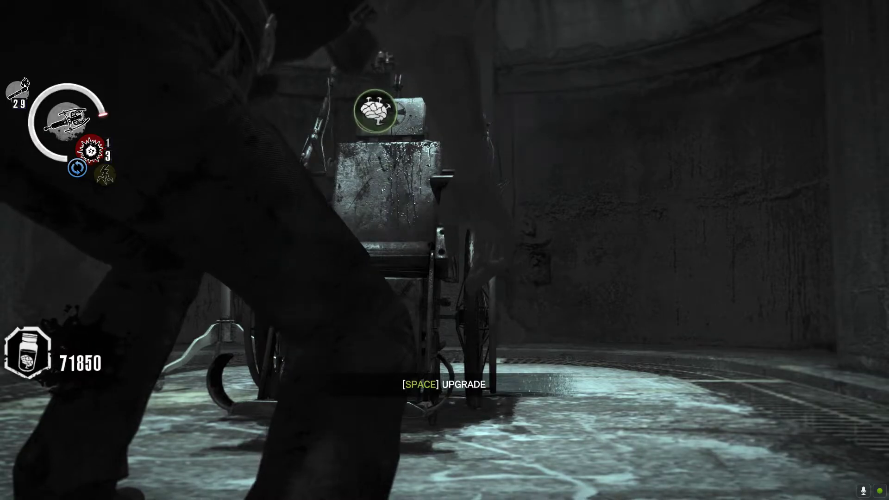
# - Open Task Manager, bring Cheat Engine forward, and place it on the right
pyautogui.hotkey('ctrl', 'alt', 'Delete')
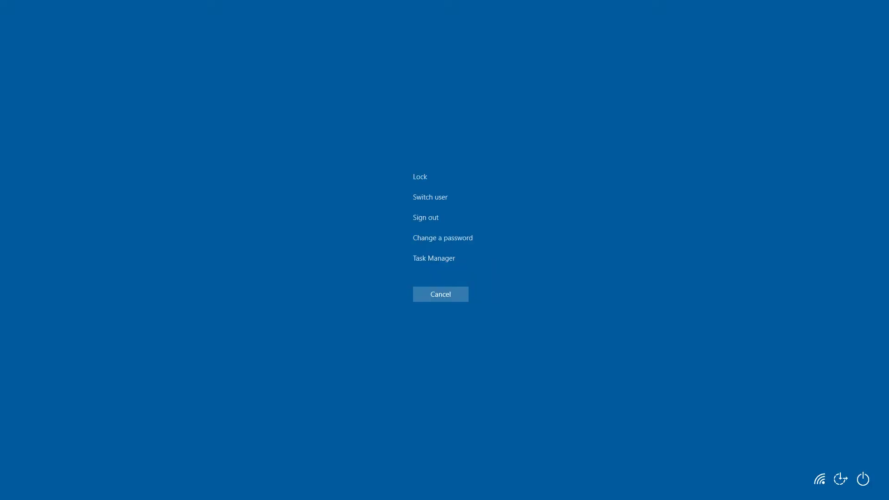
pyautogui.click(443, 256)
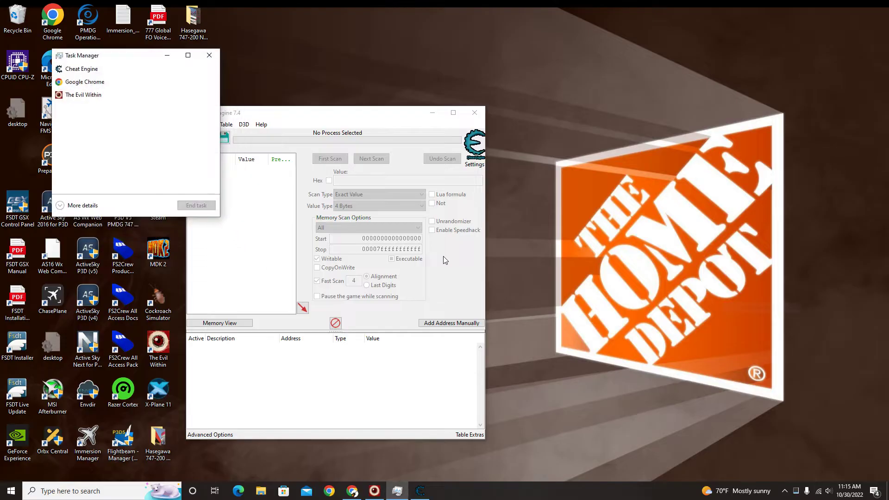
pyautogui.click(160, 97)
pyautogui.click(367, 122)
pyautogui.doubleClick(367, 123)
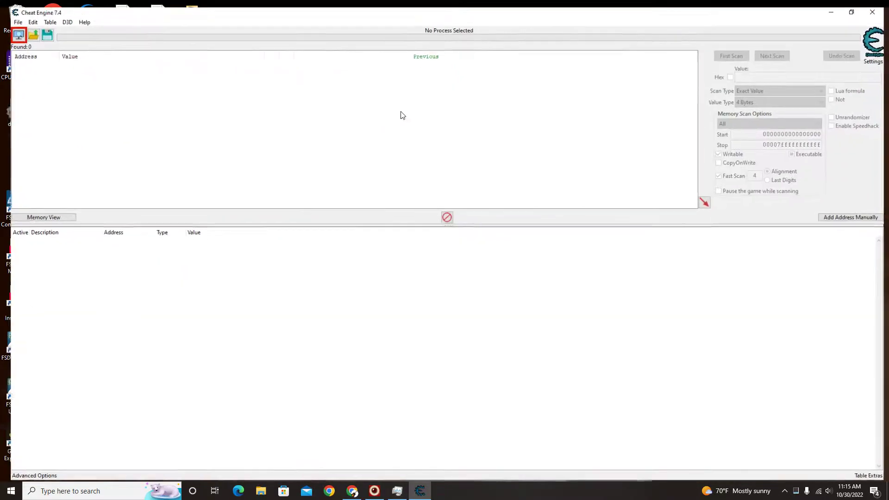
pyautogui.click(855, 6)
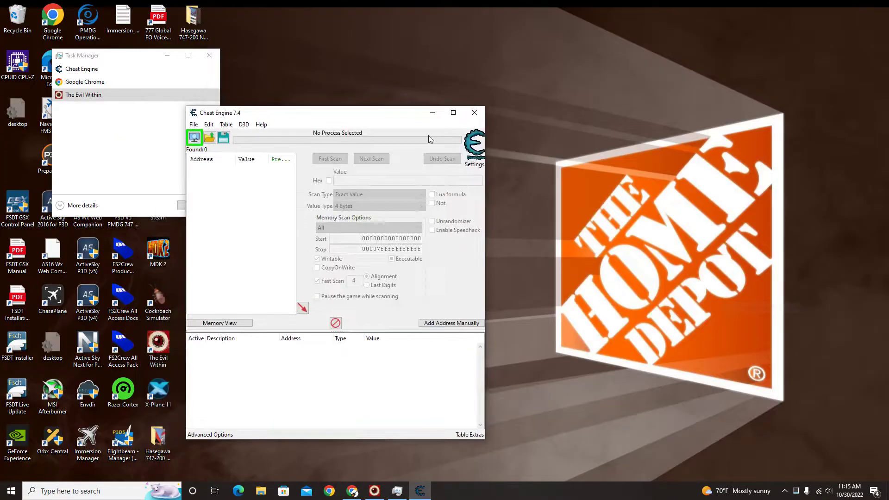
pyautogui.moveTo(343, 109); pyautogui.dragTo(573, 90)
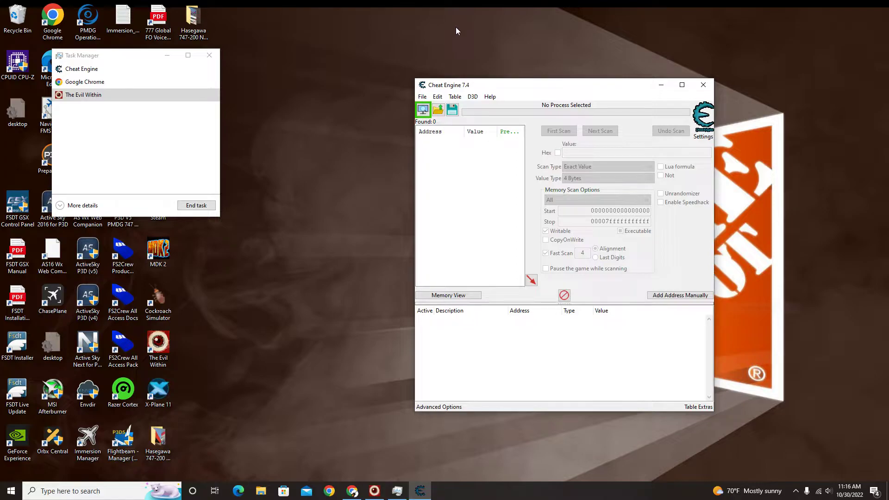
# - Attach Cheat Engine to 00003444-The Evil Within from the Process List
pyautogui.click(423, 111)
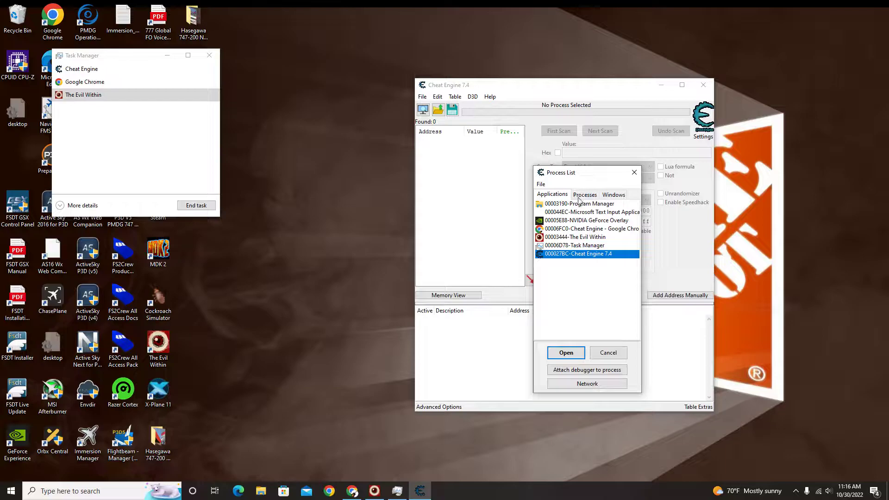
pyautogui.click(585, 238)
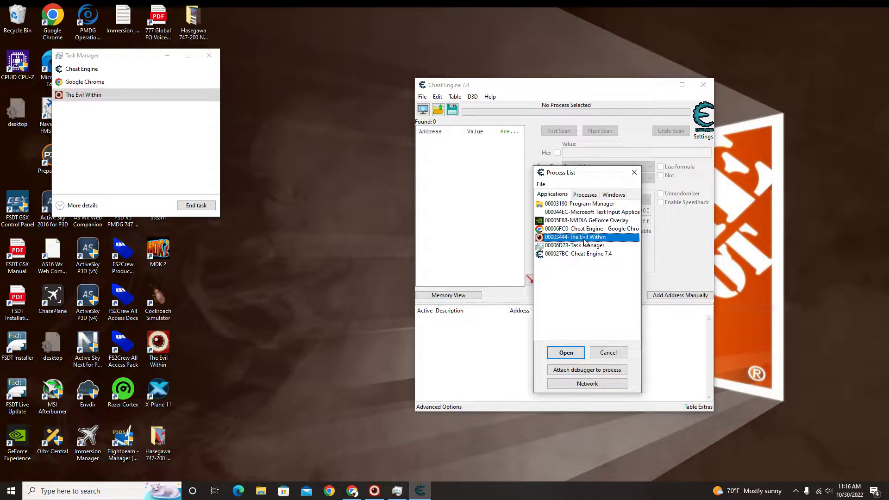
pyautogui.click(566, 353)
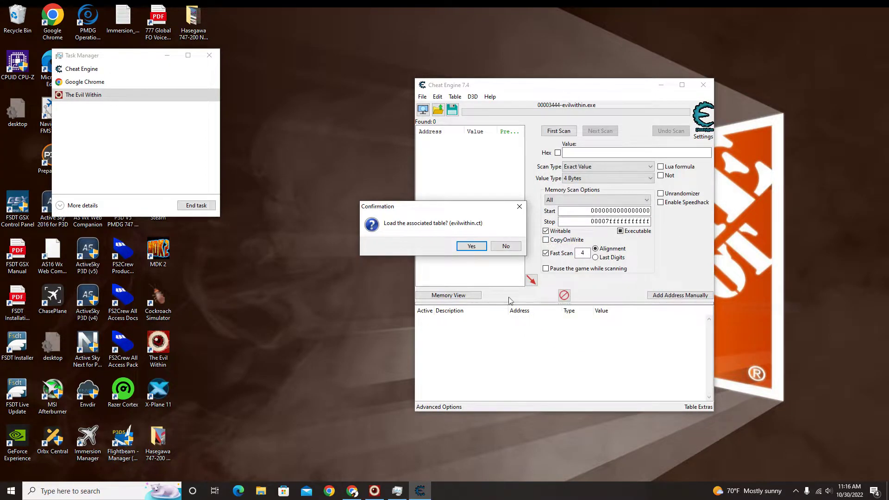
# - Load the game's cheat table, scan for 71850, then switch back to the game
pyautogui.click(472, 246)
pyautogui.write('71850')
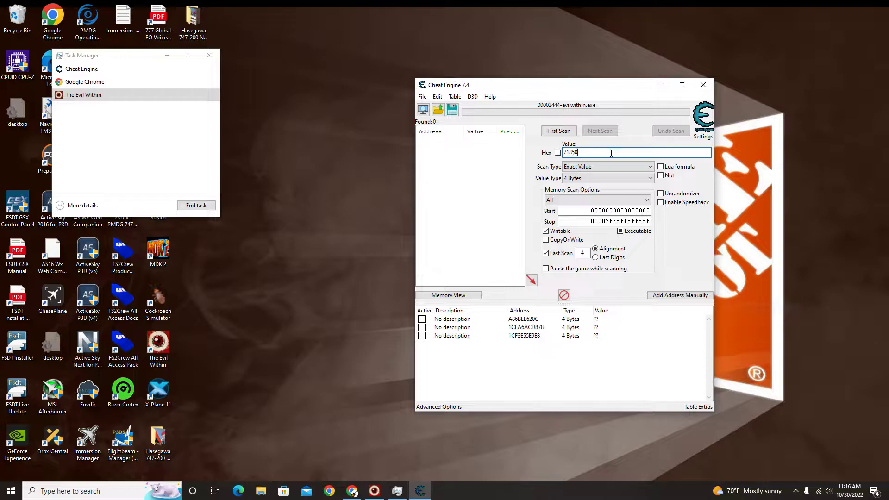
pyautogui.press('Return')
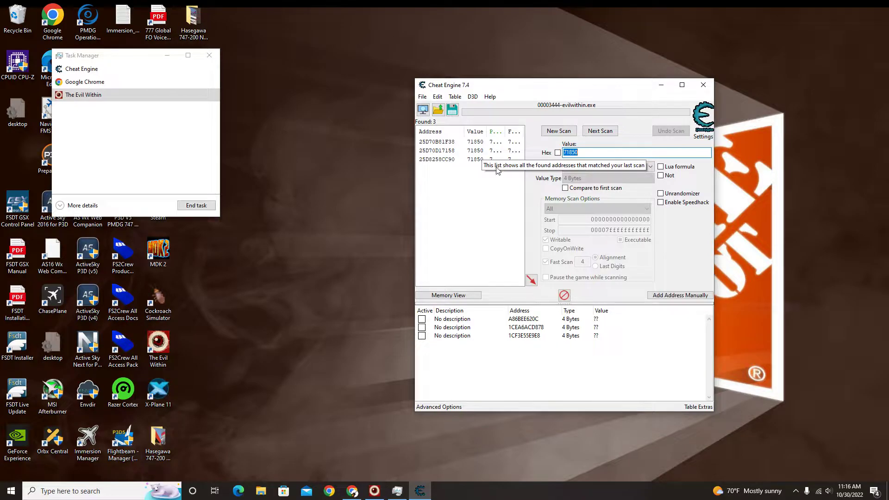
pyautogui.click(374, 490)
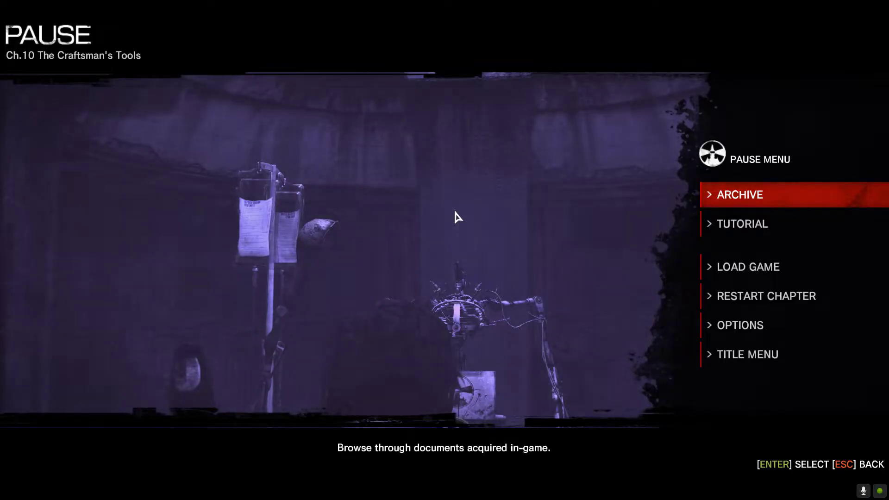
# - Buy Magnum Damage Multiplier level 4 at the upgrade chair, then open the security screen
pyautogui.press('Escape')
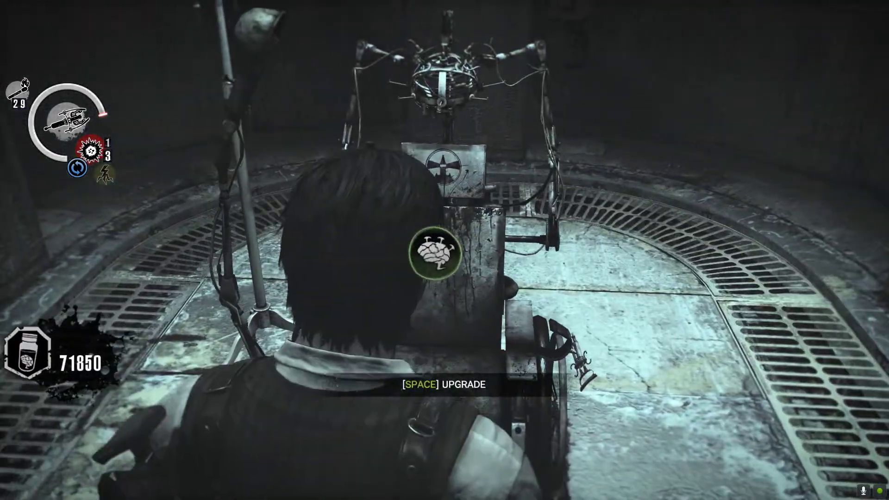
pyautogui.press('space')
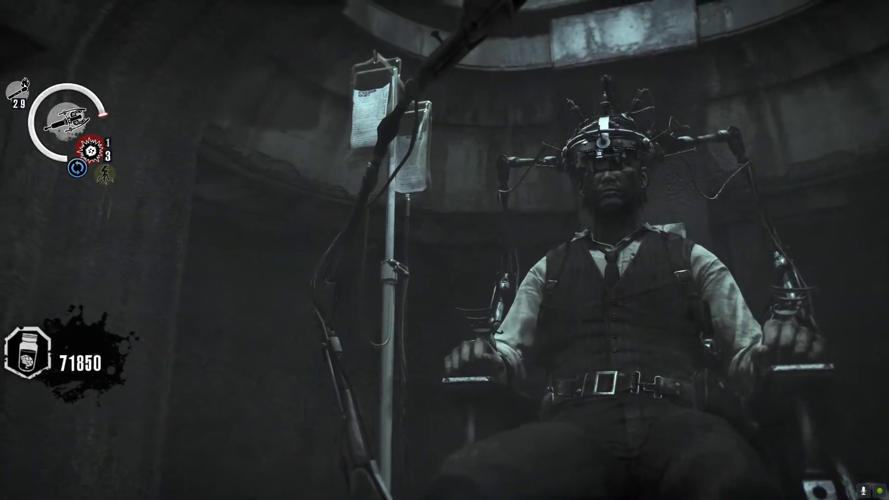
pyautogui.press('Tab')
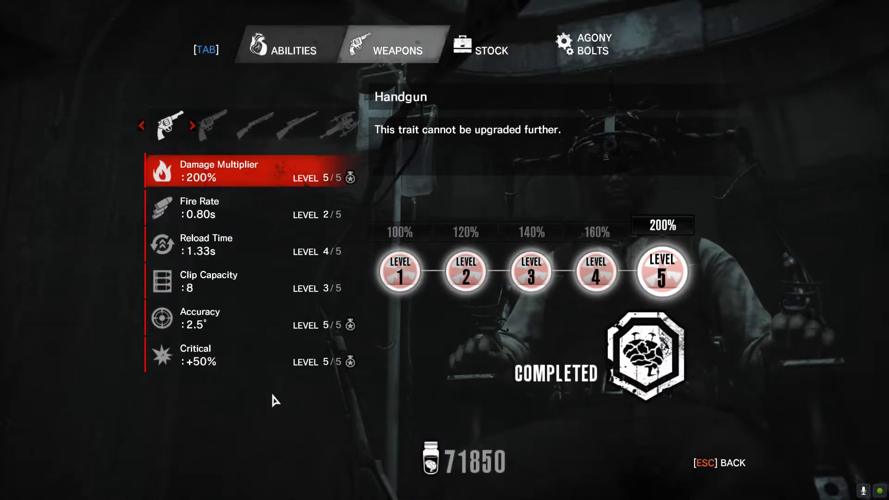
pyautogui.press('Right')
pyautogui.press('Down')
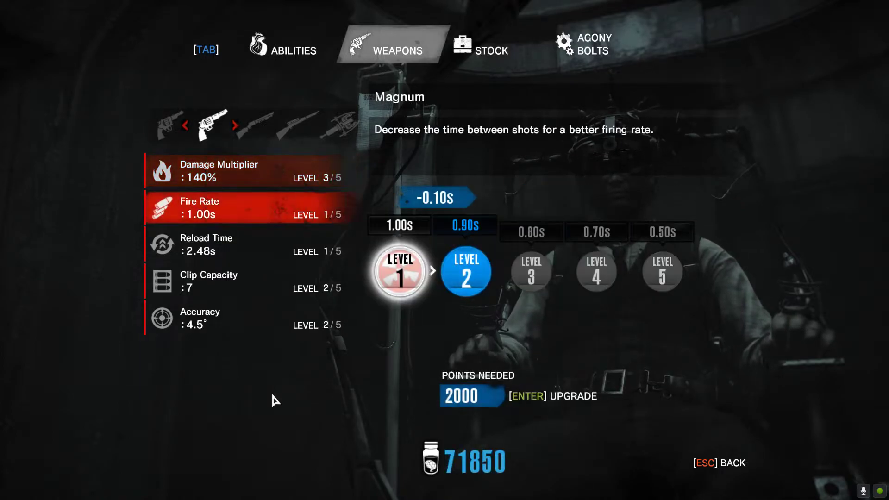
pyautogui.press('Up')
pyautogui.press('Return')
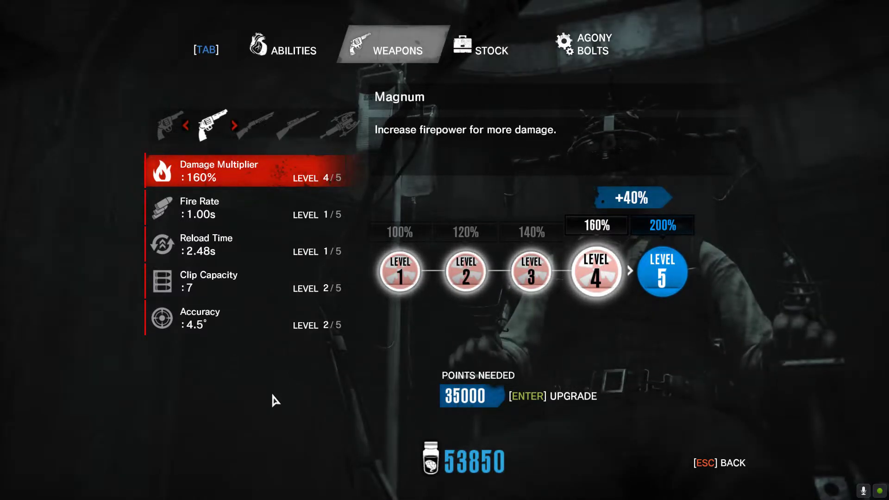
pyautogui.hotkey('ctrl', 'alt', 'Delete')
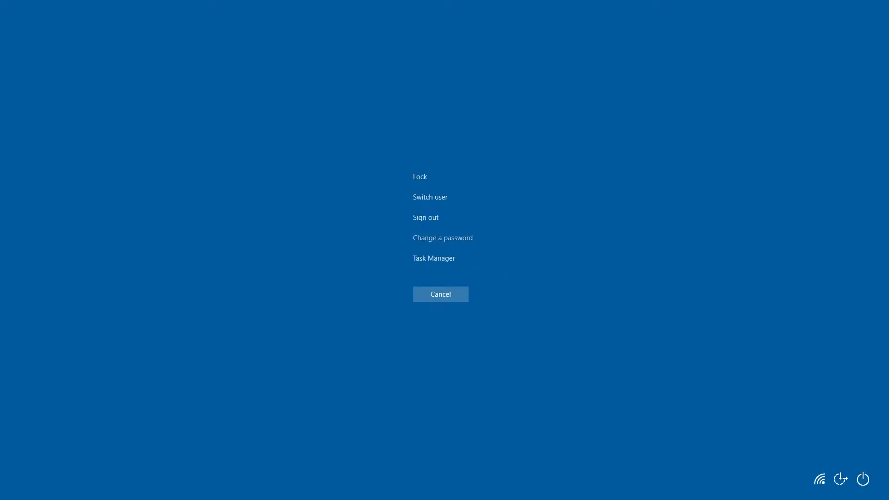
# - Add the found address now reading 53850 to Cheat Engine's address table
pyautogui.click(445, 259)
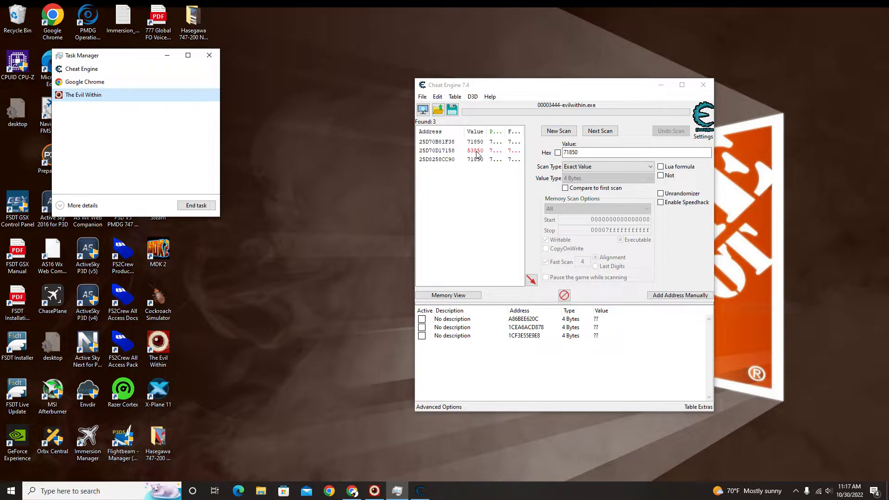
pyautogui.click(477, 151)
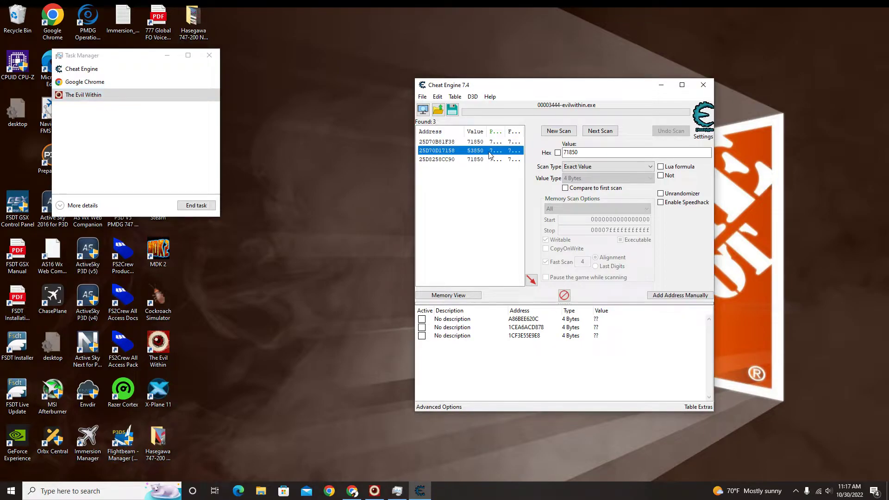
pyautogui.doubleClick(489, 154)
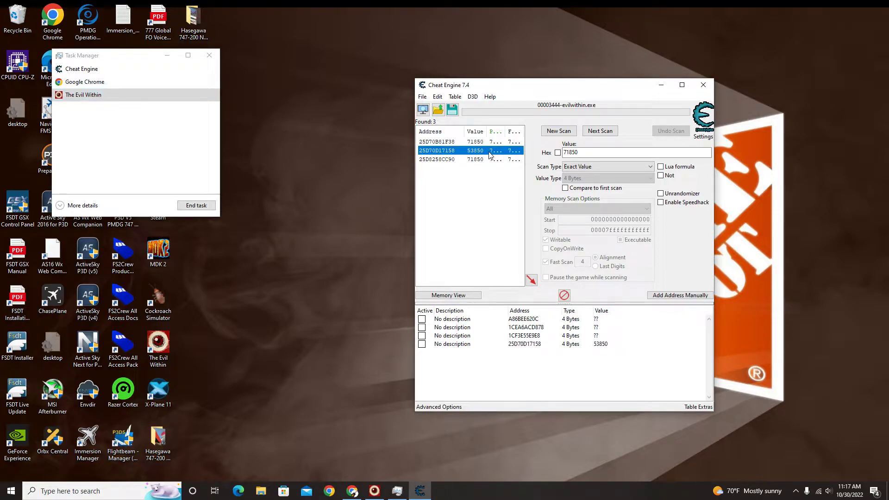
pyautogui.doubleClick(601, 344)
pyautogui.write('10000000')
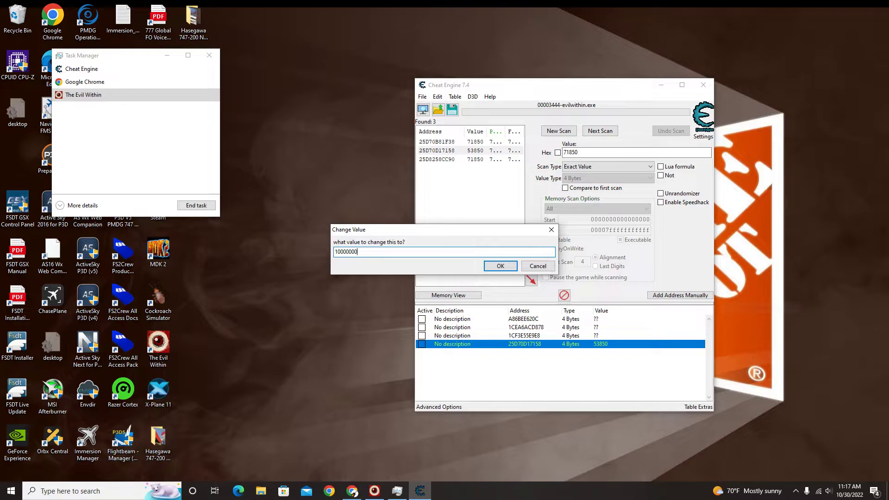
# - Set the gel address to 10000000, then minimize Cheat Engine and Task Manager
pyautogui.click(500, 265)
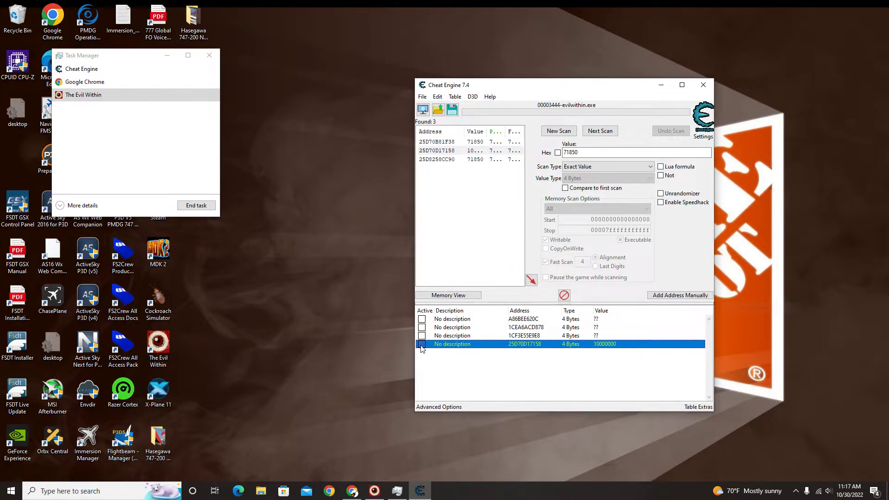
pyautogui.click(661, 85)
pyautogui.click(166, 55)
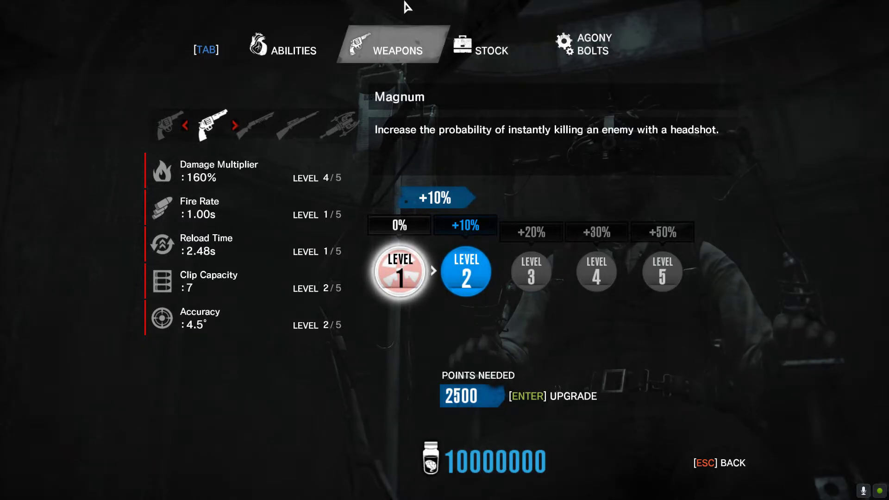
# - Upgrade the Magnum's headshot trait through levels 2 to 5
pyautogui.press('Return')
pyautogui.press('Return')
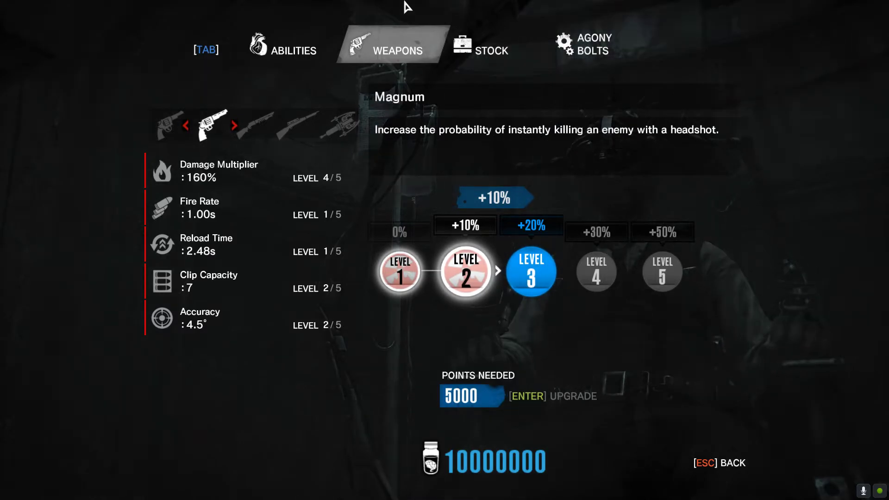
pyautogui.press('Return')
pyautogui.press('Return')
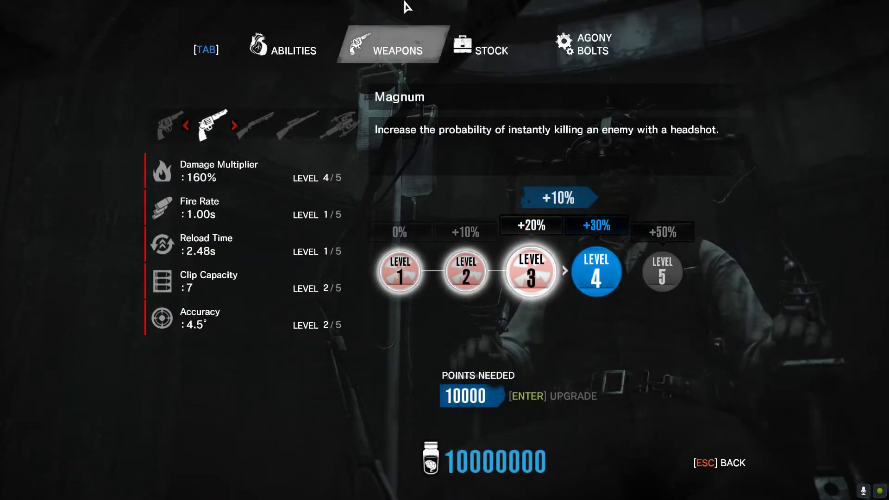
pyautogui.press('Return')
pyautogui.press('Return')
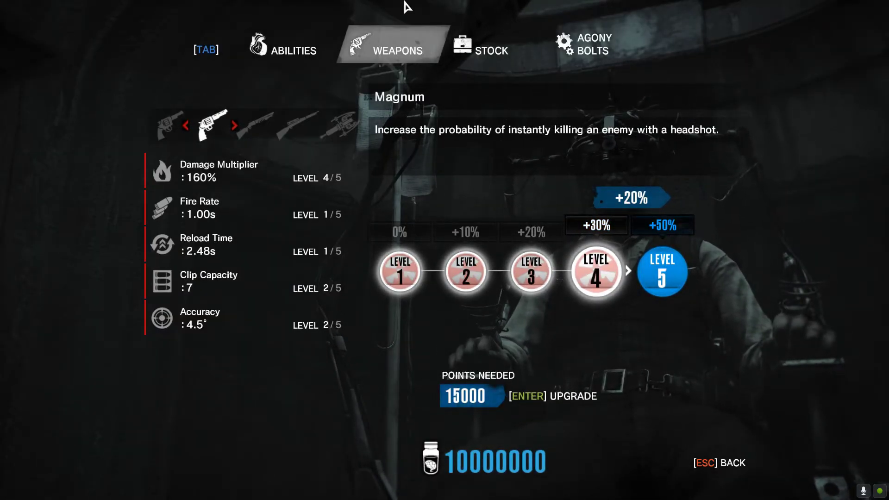
pyautogui.press('Return')
pyautogui.press('Return')
# - Raise the Magnum's Fire Rate from level 2 up to 5/5
pyautogui.press('Down')
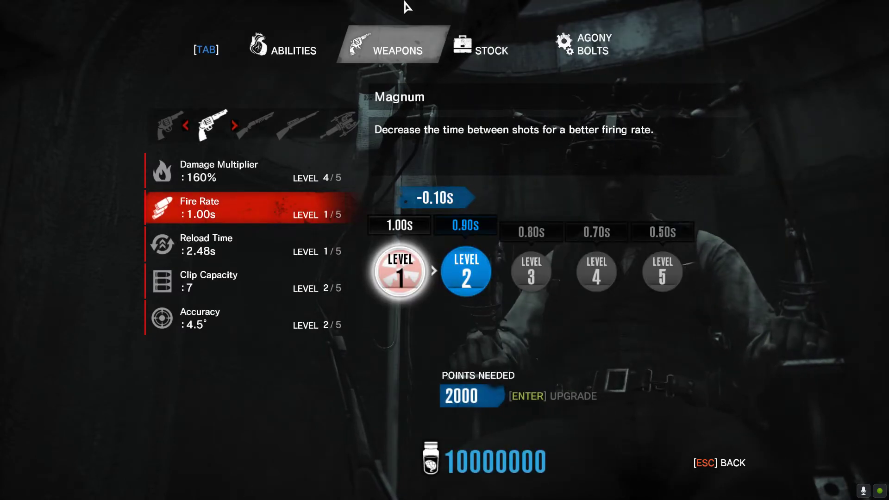
pyautogui.press('Return')
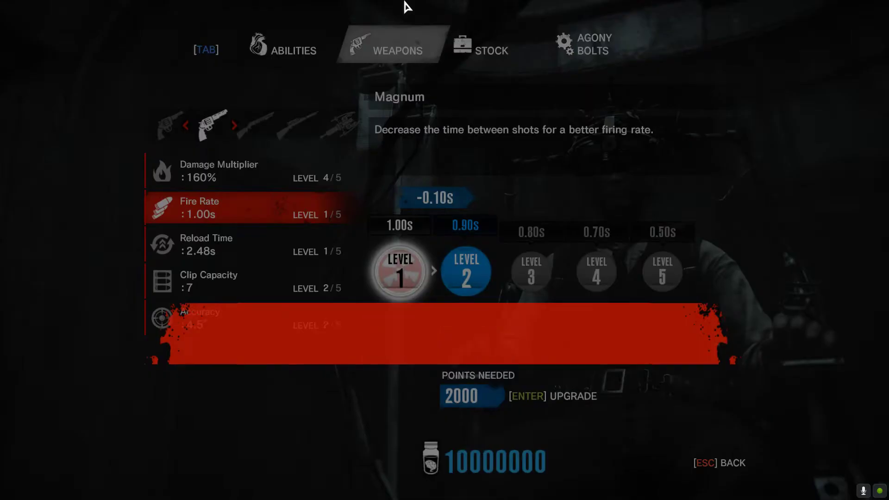
pyautogui.press('Return')
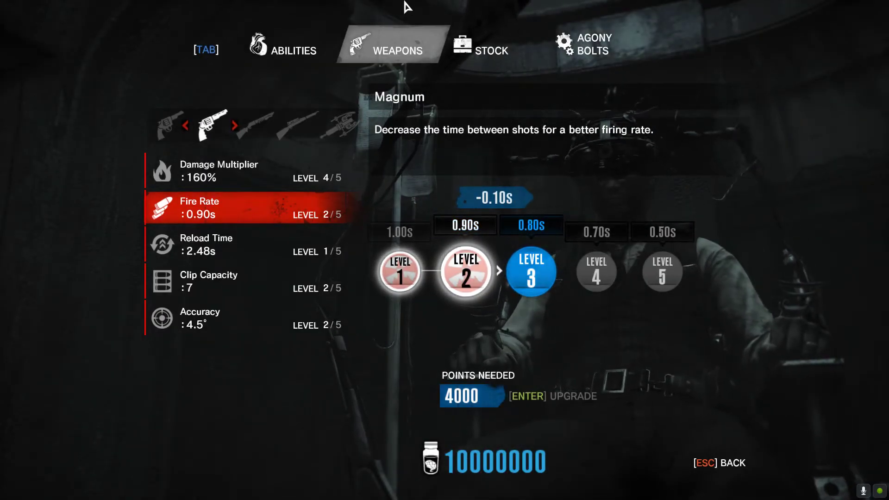
pyautogui.press('Return')
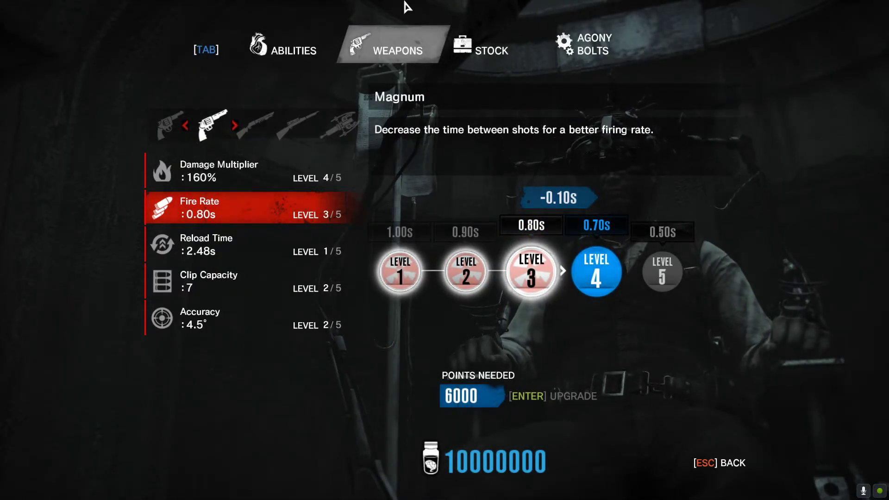
pyautogui.press('Return')
pyautogui.press('Return')
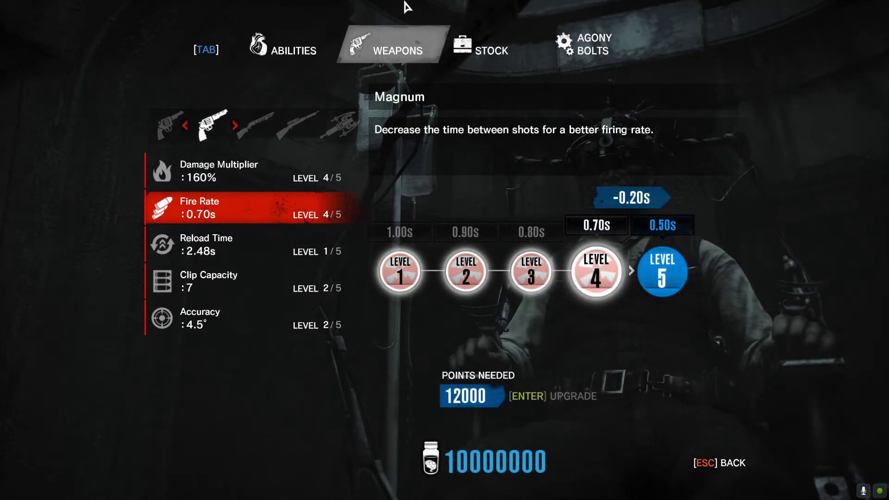
pyautogui.press('Return')
pyautogui.press('Return')
pyautogui.press('Down')
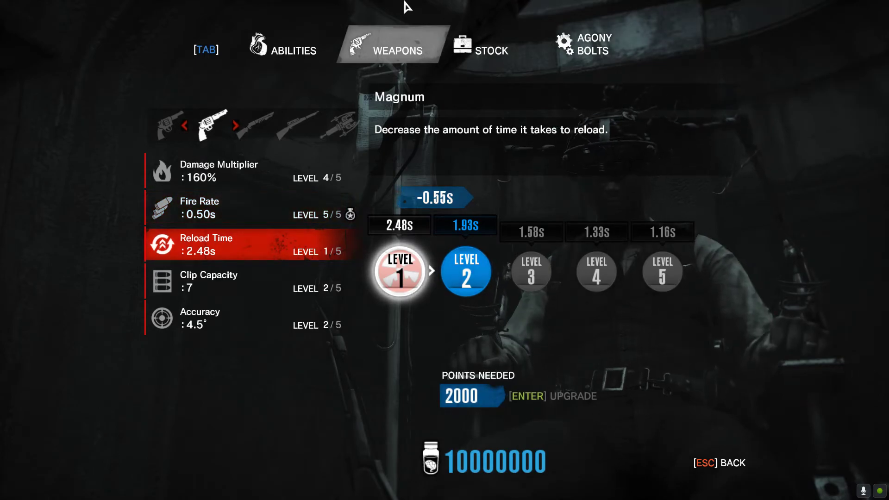
# - Browse to the Agony Crossbow's Agony Bolts upgrades, down to Harpoon Bolt
pyautogui.press('Down')
pyautogui.press('Right')
pyautogui.press('Right')
pyautogui.press('Right')
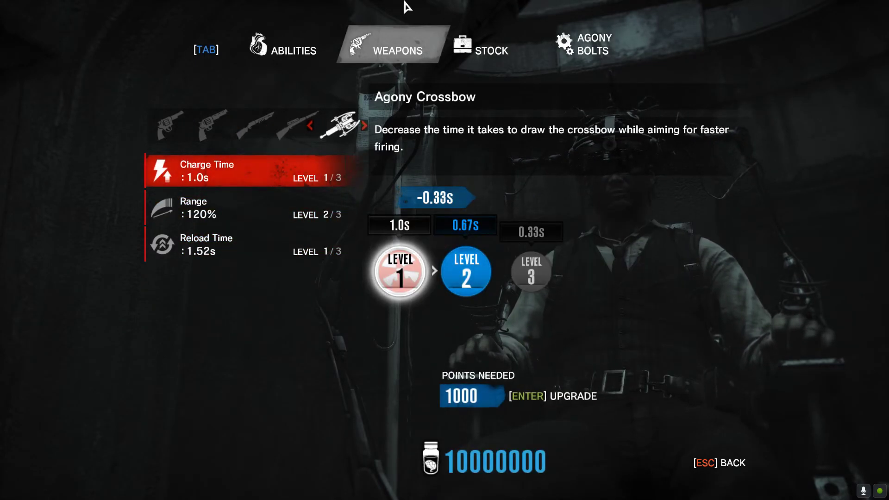
pyautogui.press('Tab')
pyautogui.press('Tab')
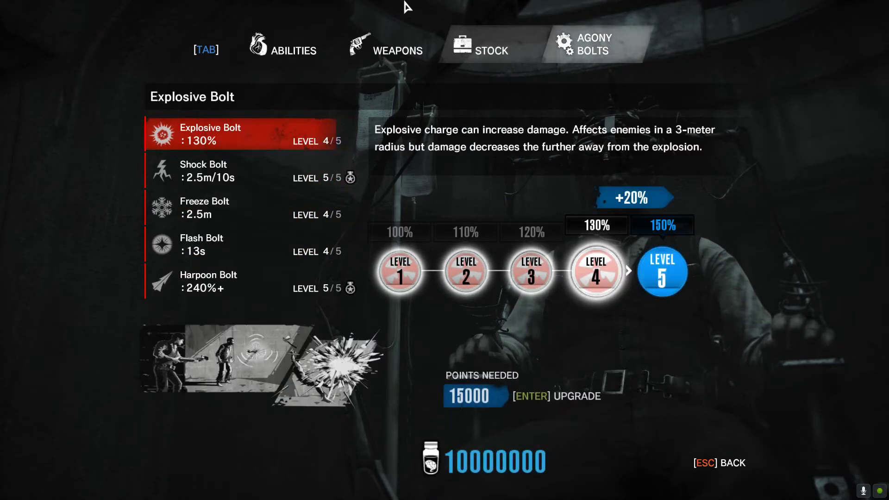
pyautogui.press('Down')
pyautogui.press('Down')
pyautogui.press('Down')
pyautogui.press('Down')
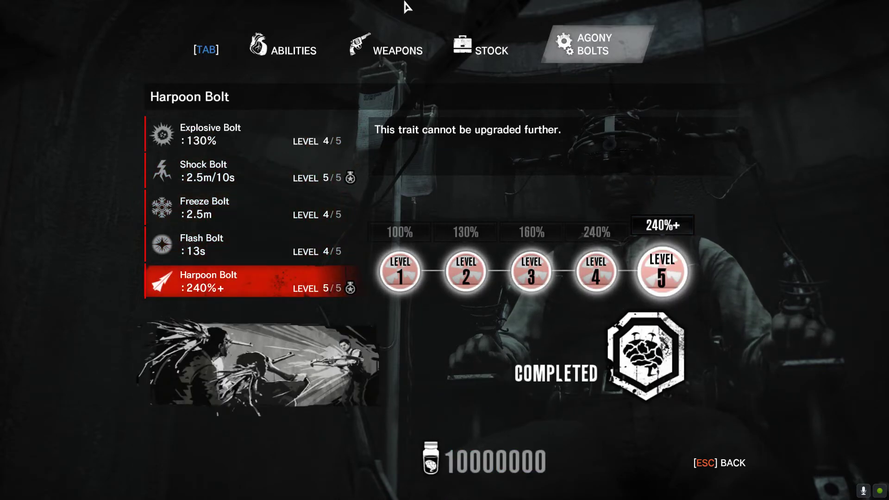